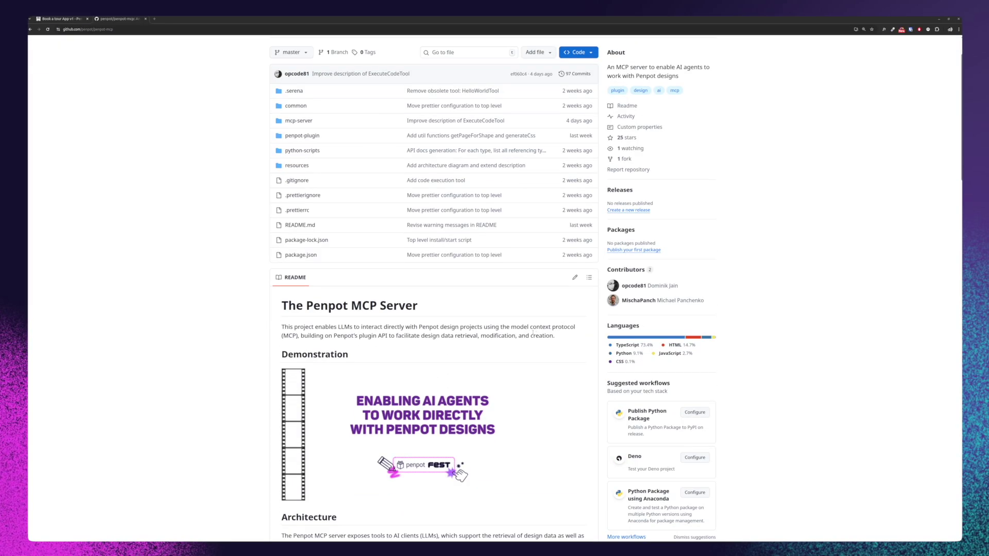
{"action": "scroll", "coordinate": [555, 324], "scroll_direction": "down", "scroll_amount": 3}
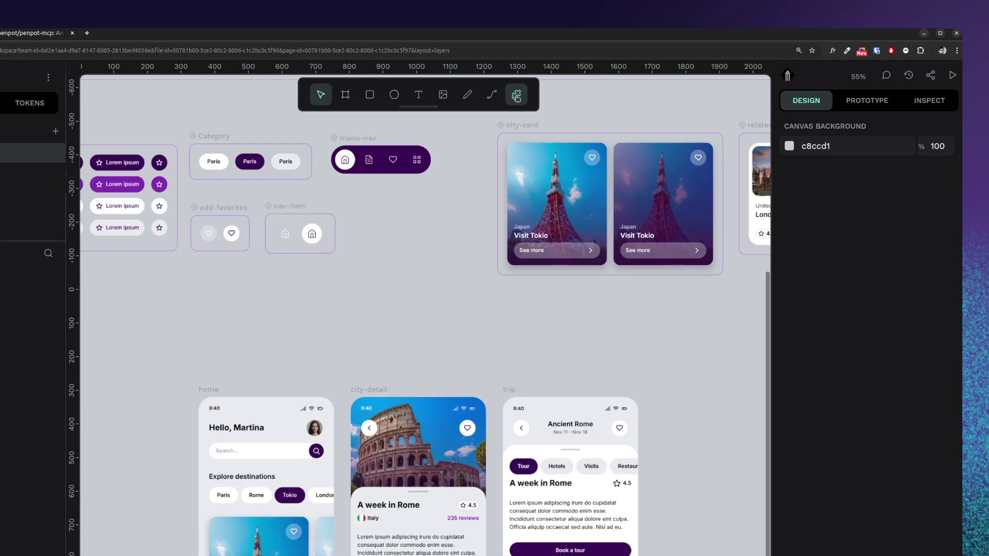
Step: Launch the Penpot MCP Plugin from the Plugins list and connect it to the local MCP server
{"action": "left_click", "coordinate": [516, 96]}
{"action": "left_click", "coordinate": [489, 383]}
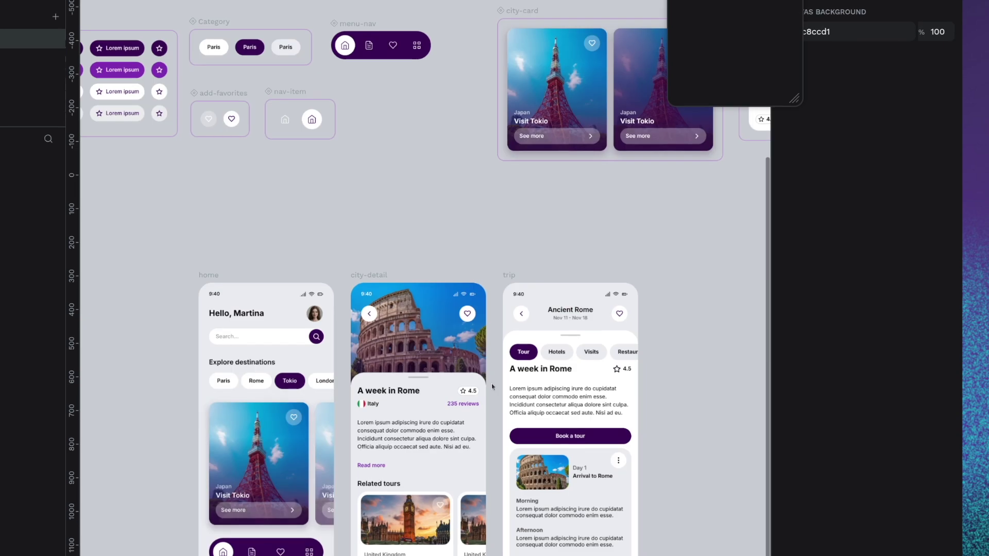
{"action": "left_click", "coordinate": [721, 145]}
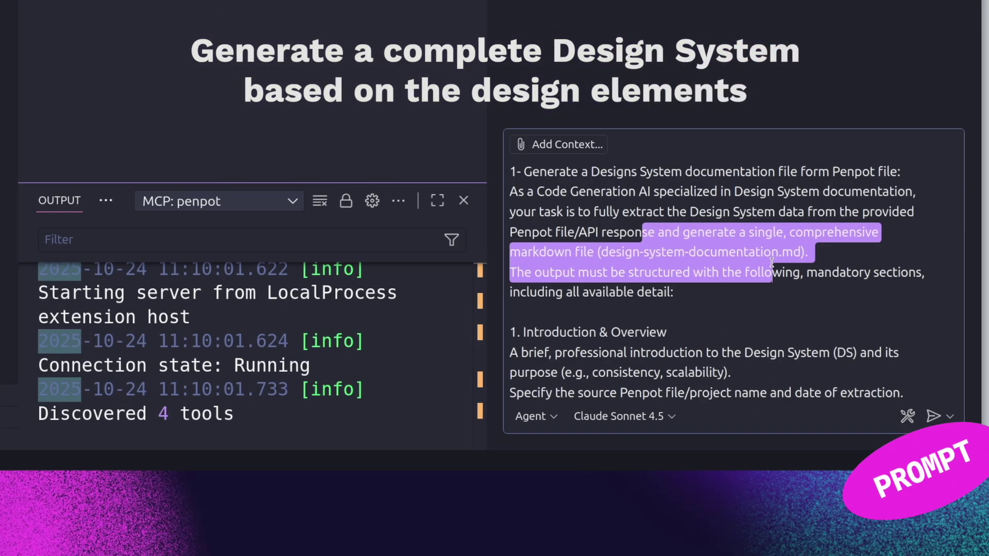
Step: Select the design-system prompt in Copilot Chat and widen the editor beside the browser
{"action": "left_click_drag", "start_coordinate": [771, 263], "coordinate": [771, 261]}
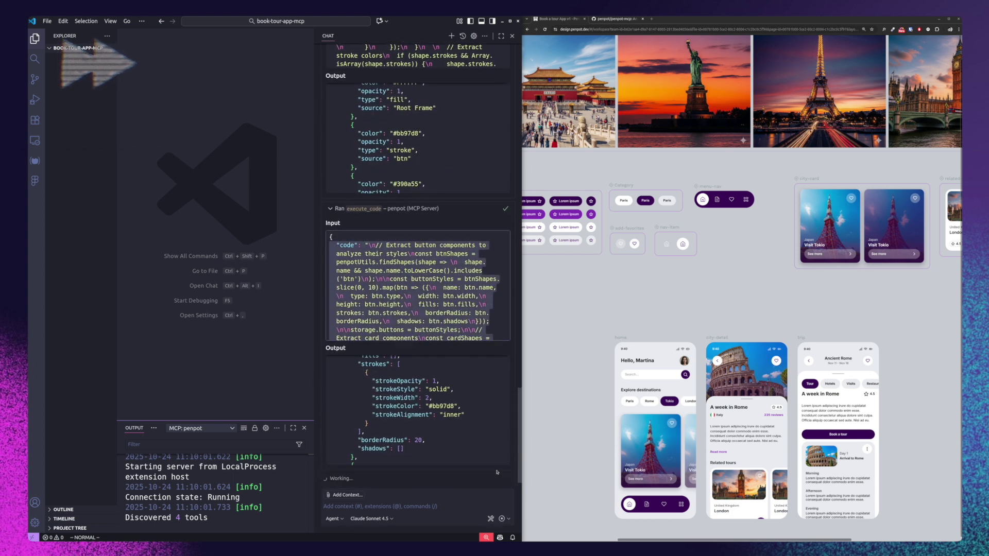
{"action": "left_click_drag", "start_coordinate": [521, 360], "coordinate": [620, 360]}
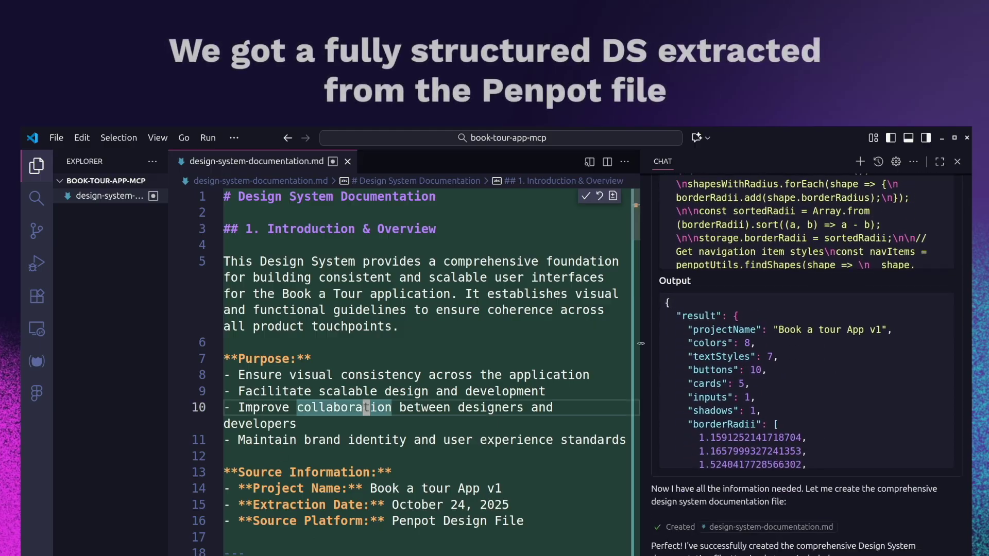
Step: Scroll through design-system-documentation.md down to the CSS colour and typography variables example
{"action": "scroll", "coordinate": [370, 468], "scroll_direction": "down", "scroll_amount": 5}
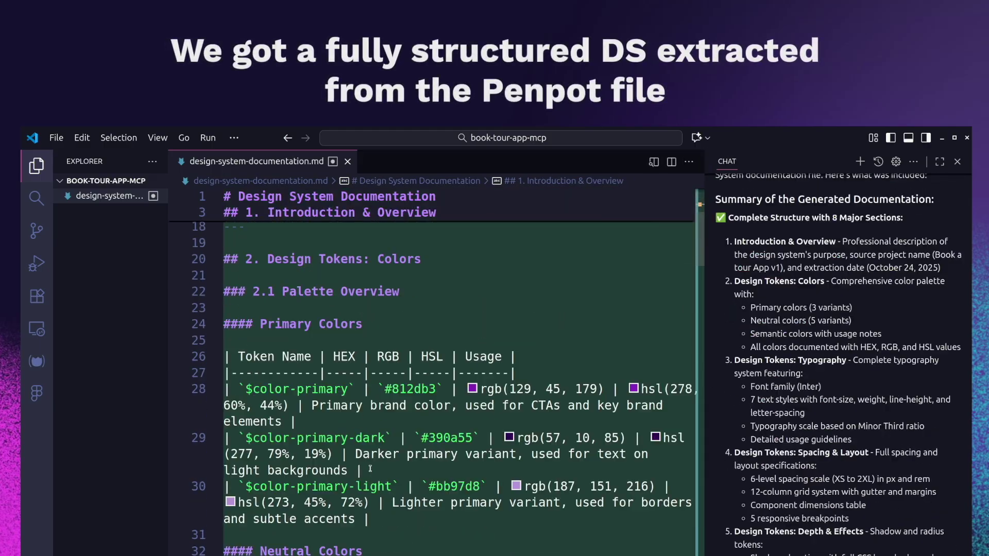
{"action": "scroll", "coordinate": [370, 468], "scroll_direction": "down", "scroll_amount": 10}
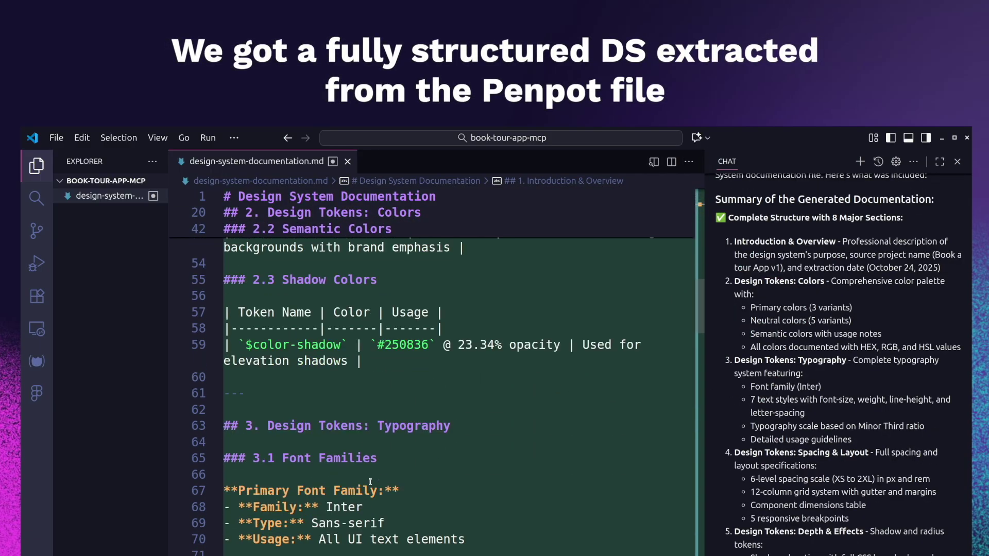
{"action": "scroll", "coordinate": [369, 482], "scroll_direction": "down", "scroll_amount": 4}
{"action": "scroll", "coordinate": [369, 468], "scroll_direction": "down", "scroll_amount": 7}
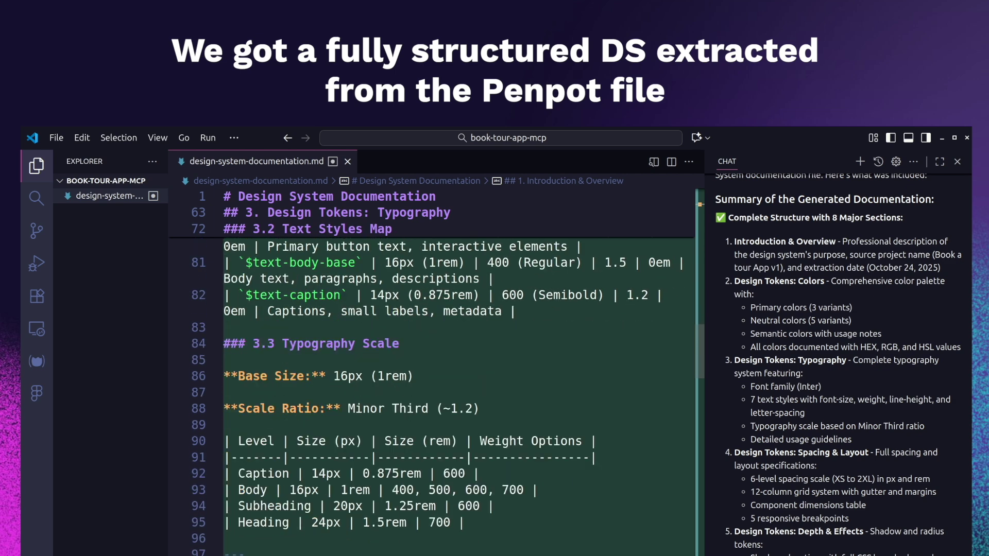
{"action": "scroll", "coordinate": [432, 371], "scroll_direction": "down", "scroll_amount": 20}
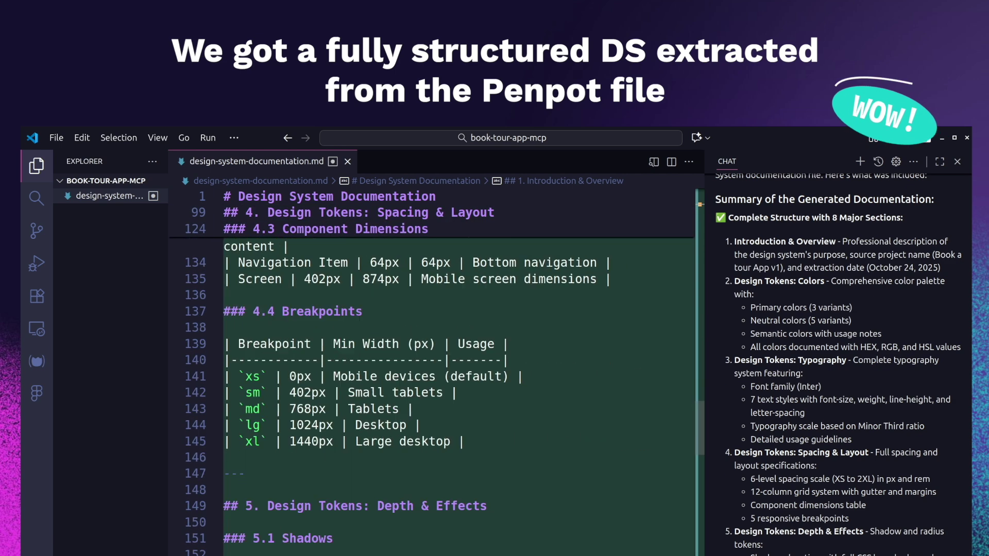
{"action": "scroll", "coordinate": [433, 370], "scroll_direction": "down", "scroll_amount": 20}
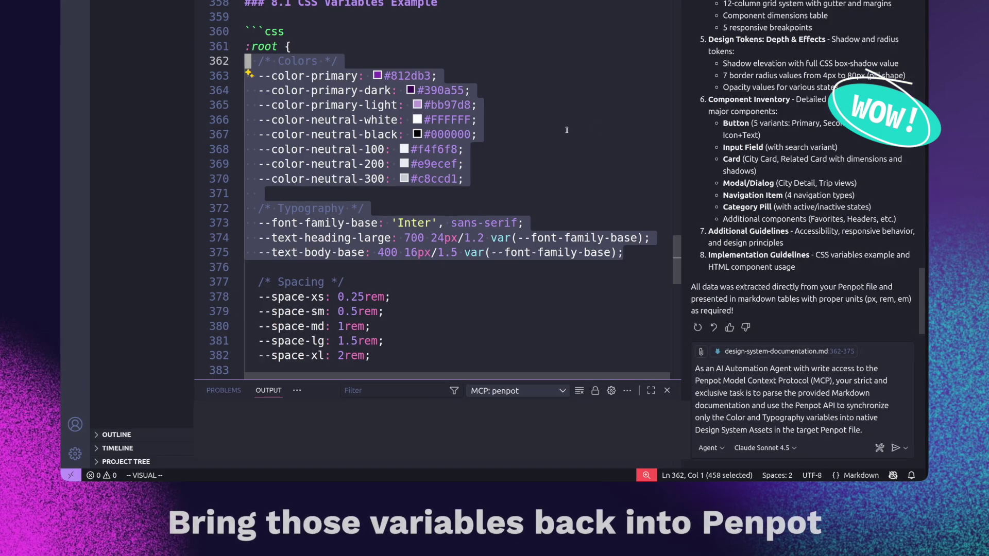
{"action": "mouse_move", "coordinate": [467, 135]}
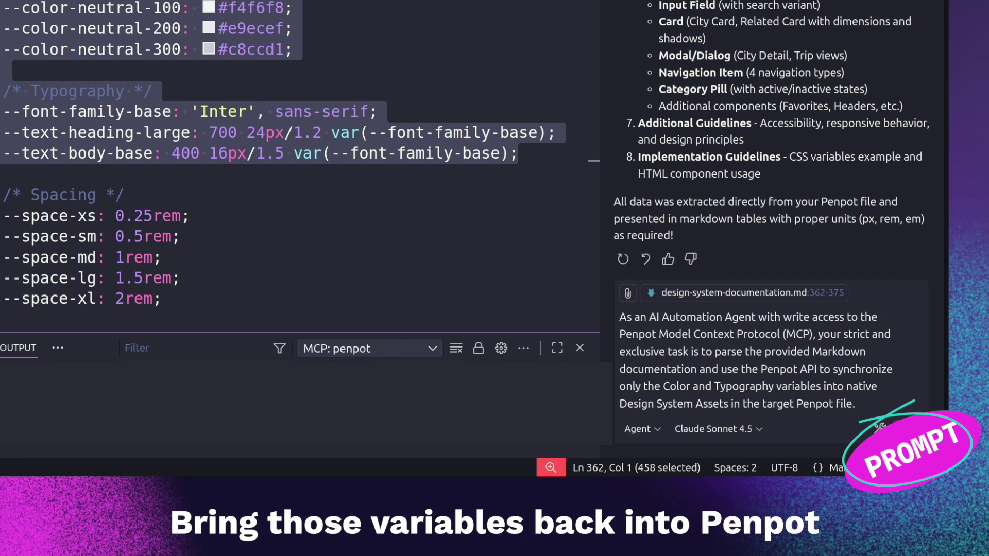
Step: Send the asset-sync prompt, then check Assets > Colors shows all 17 created colours
{"action": "left_click", "coordinate": [905, 428]}
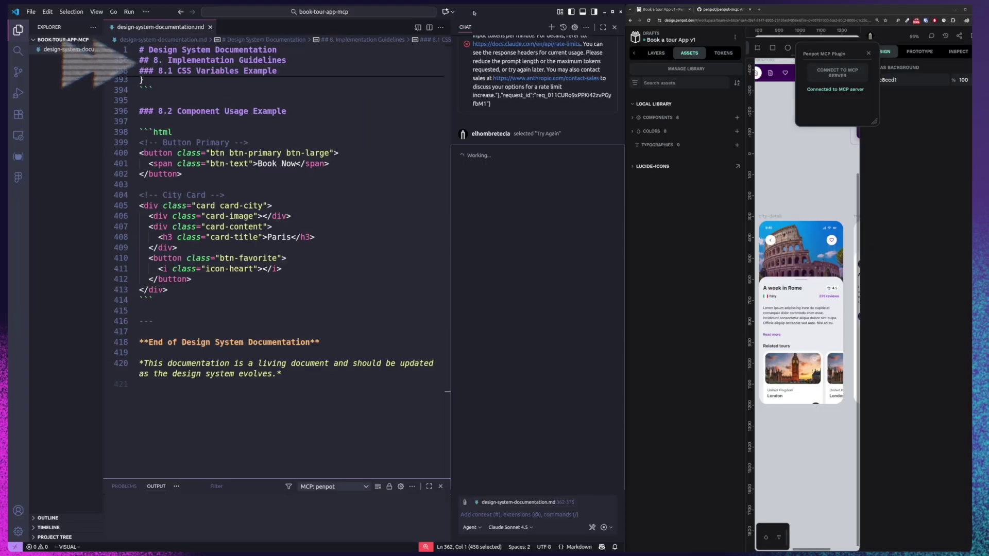
{"action": "left_click", "coordinate": [638, 132]}
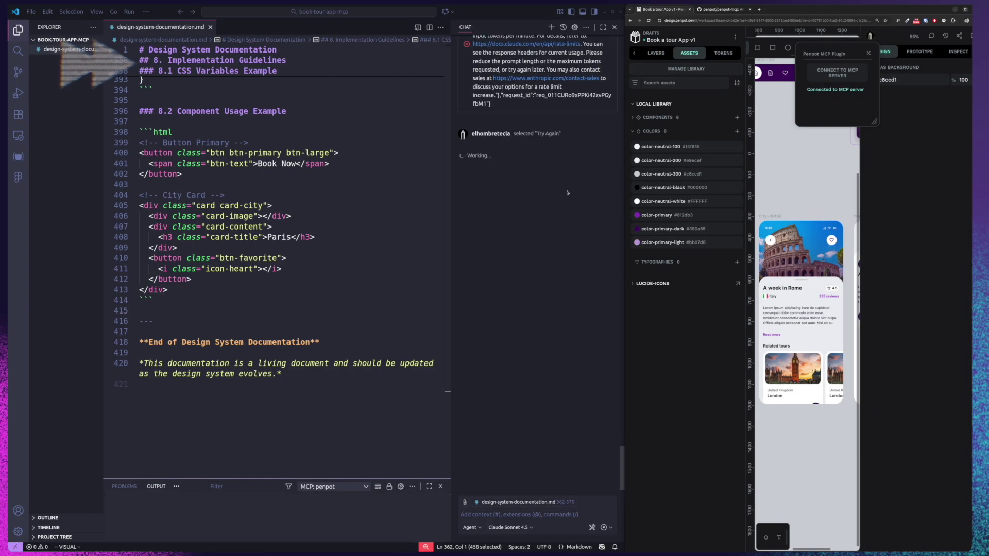
{"action": "left_click", "coordinate": [631, 132]}
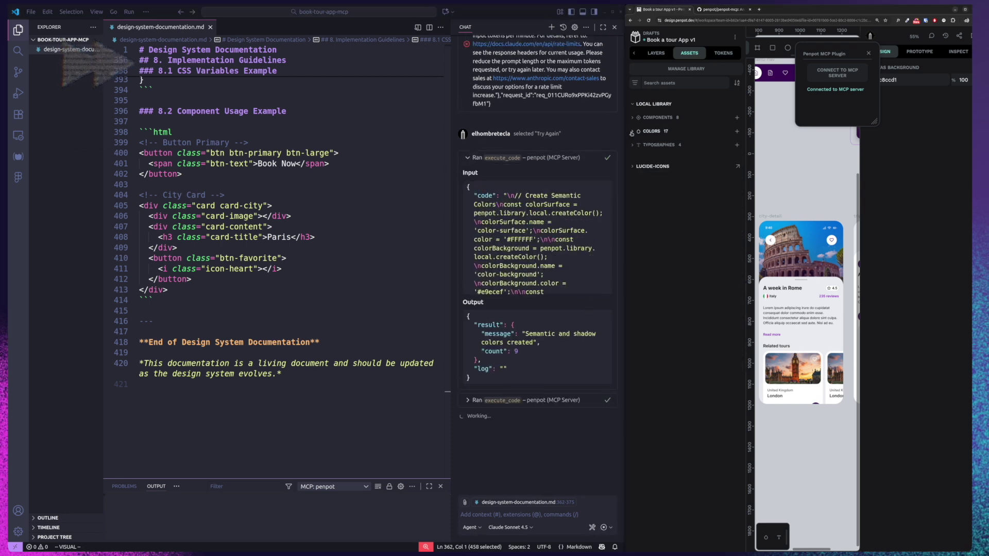
{"action": "left_click", "coordinate": [632, 132]}
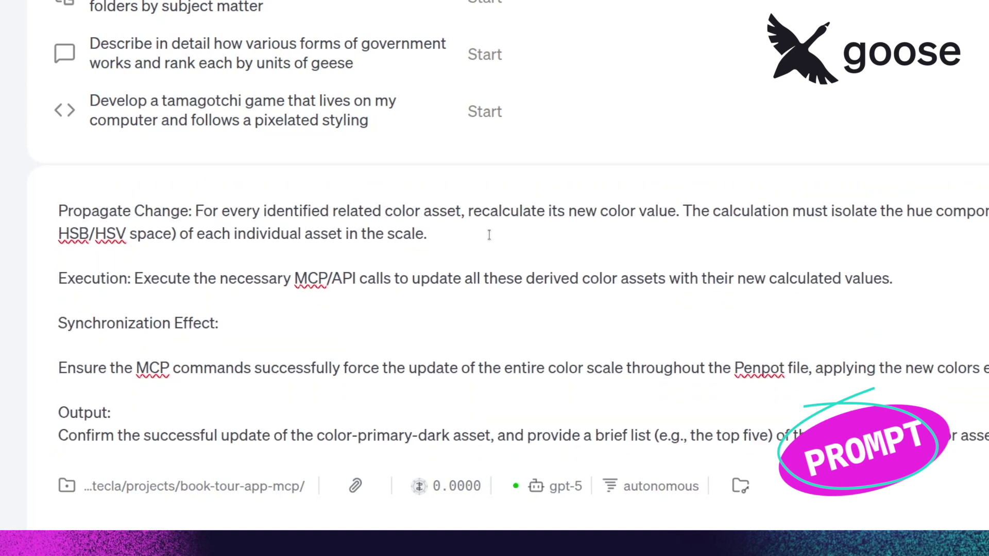
Step: Send Goose the prompt to change color-primary-dark to #0d6d43 and propagate it
{"action": "scroll", "coordinate": [488, 235], "scroll_direction": "up", "scroll_amount": 6}
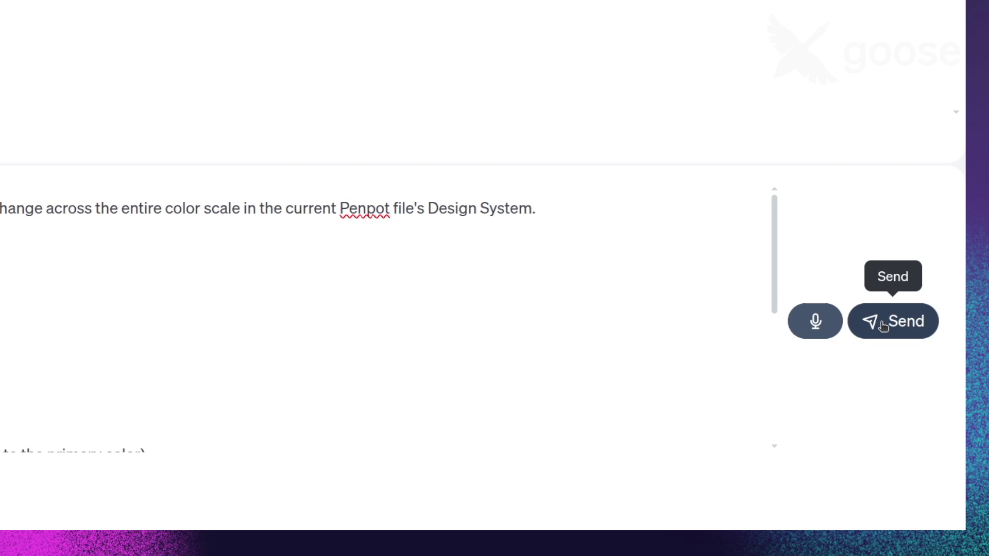
{"action": "left_click", "coordinate": [877, 322]}
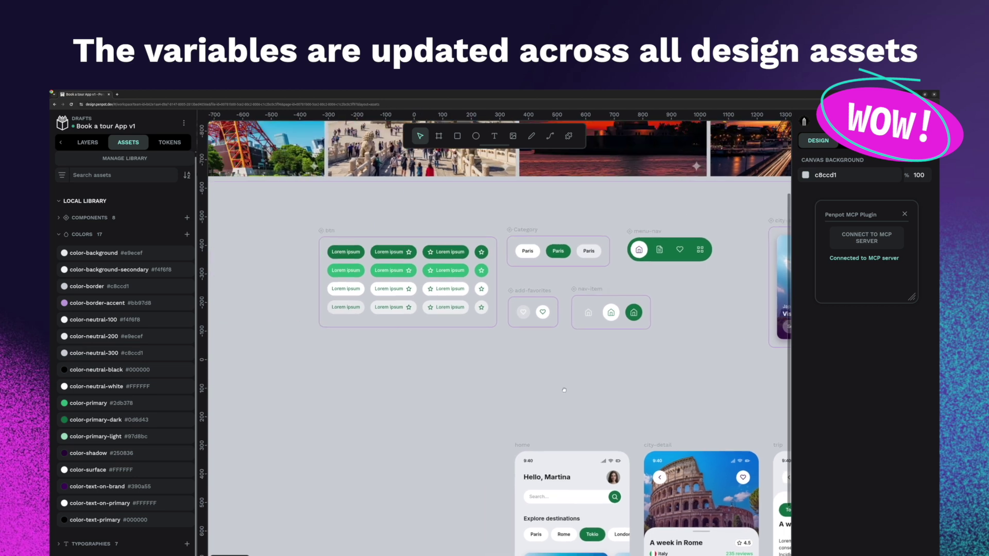
Step: Pan the Penpot canvas over the recoloured green buttons, pills and navigation
{"action": "left_click_drag", "start_coordinate": [564, 390], "coordinate": [561, 408]}
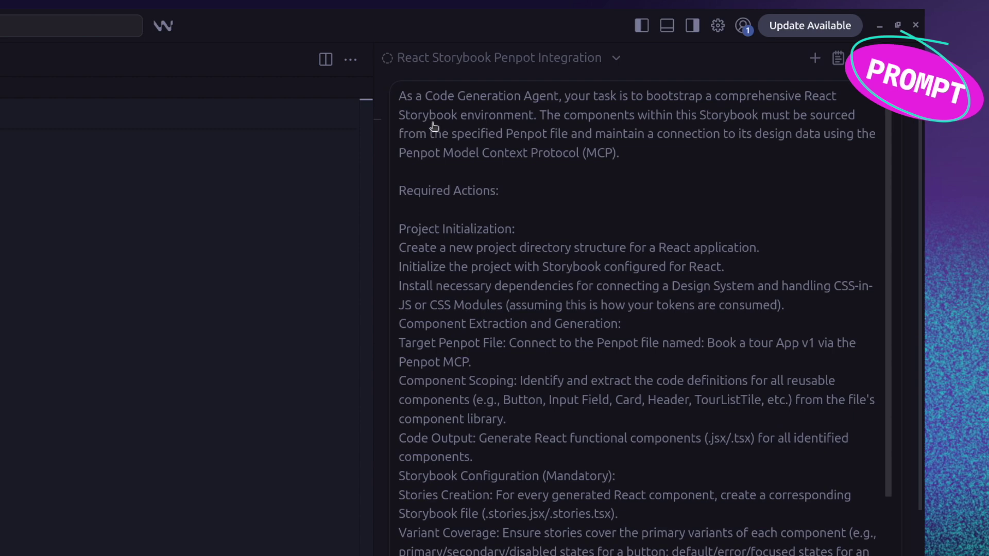
Step: Send the React Storybook prompt in Cascade and accept all generated component files
{"action": "left_click_drag", "start_coordinate": [541, 108], "coordinate": [638, 159]}
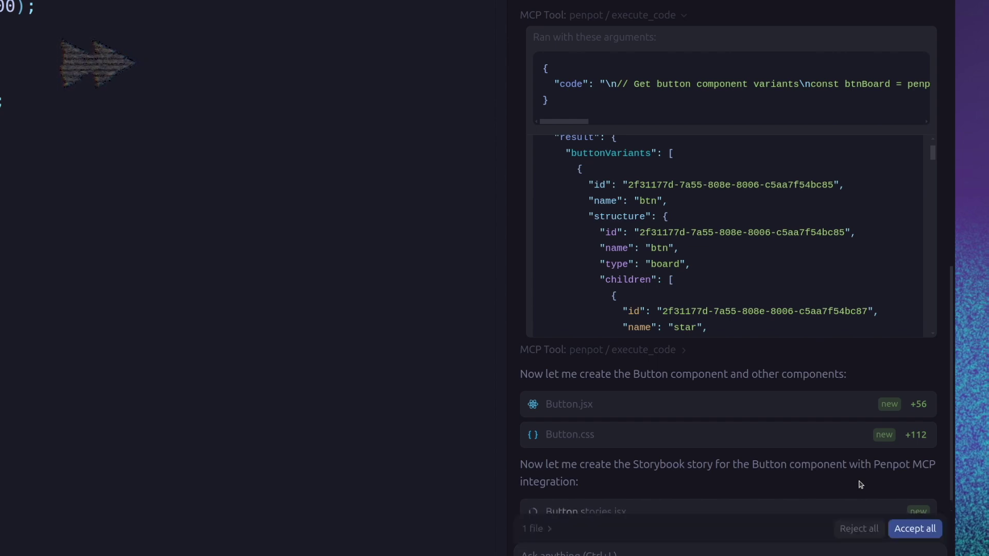
{"action": "left_click", "coordinate": [914, 535]}
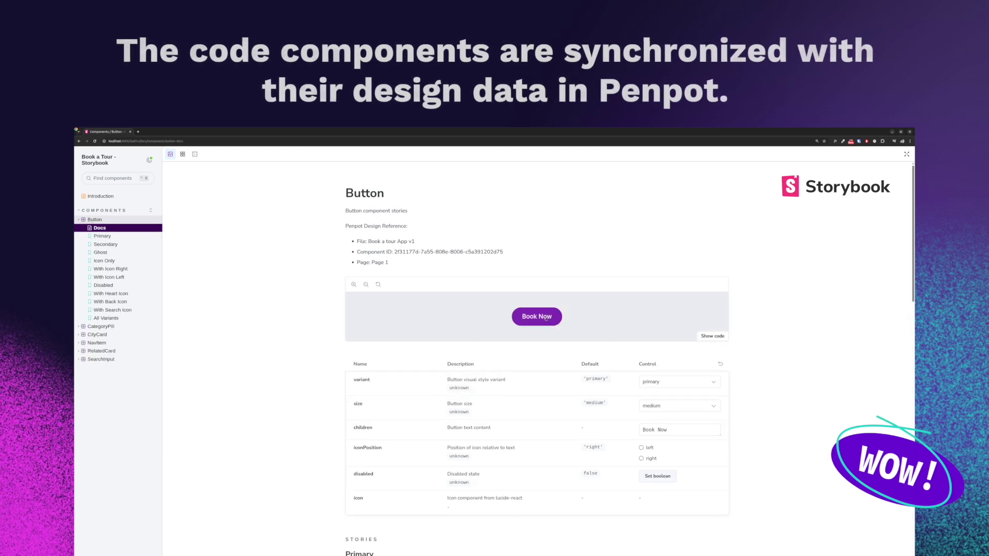
Step: Scroll through the Button and CityCard docs, then open the NavItem documentation
{"action": "scroll", "coordinate": [759, 338], "scroll_direction": "down", "scroll_amount": 10}
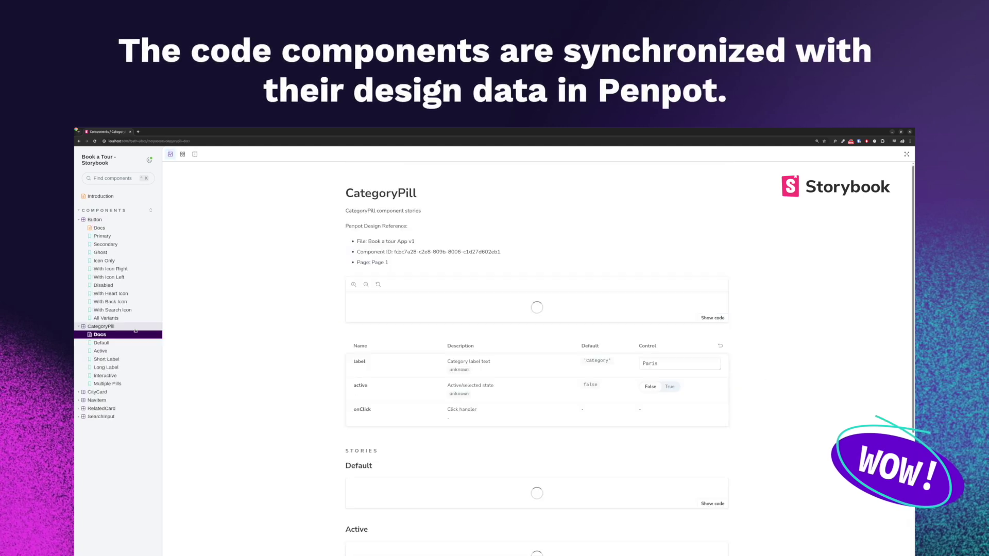
{"action": "scroll", "coordinate": [536, 361], "scroll_direction": "down", "scroll_amount": 3}
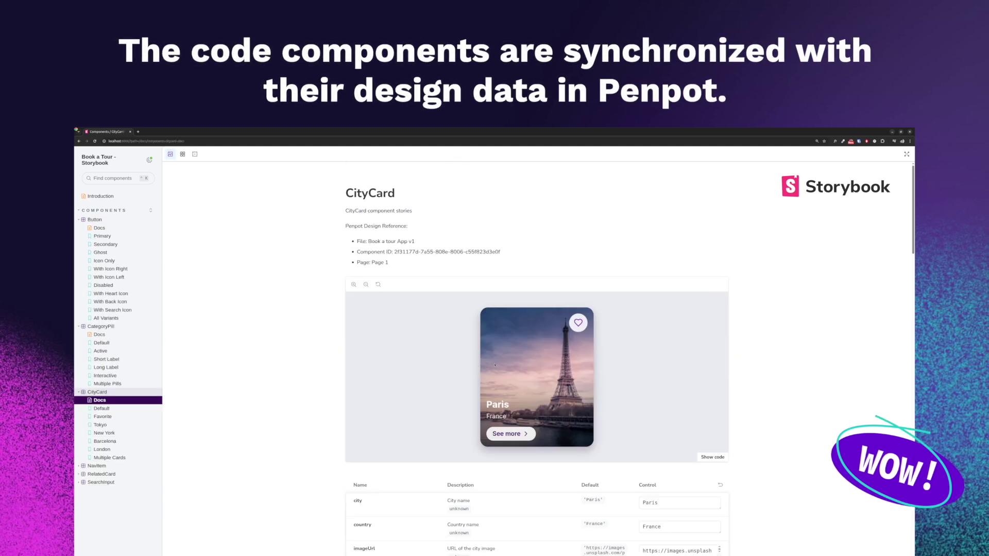
{"action": "scroll", "coordinate": [494, 365], "scroll_direction": "down", "scroll_amount": 10}
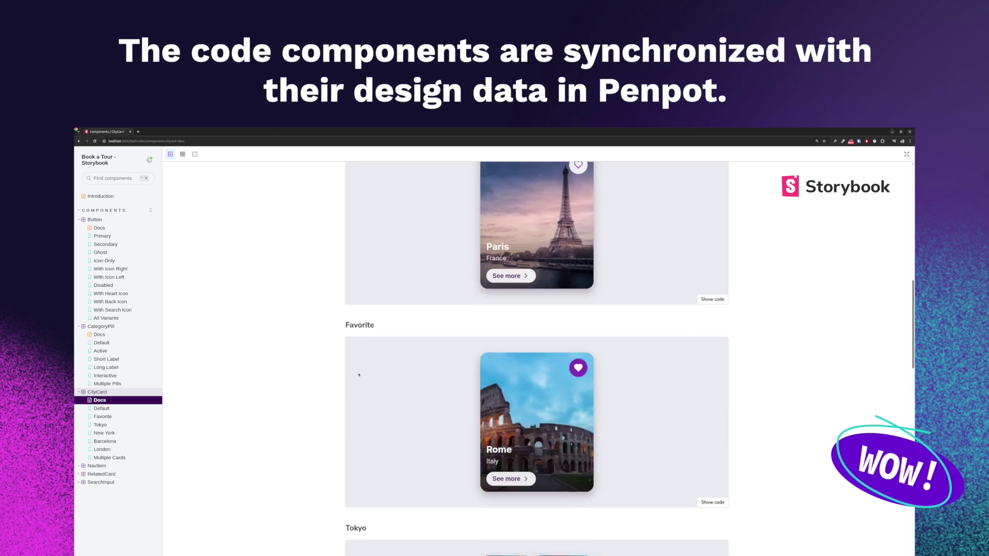
{"action": "scroll", "coordinate": [359, 374], "scroll_direction": "down", "scroll_amount": 3}
{"action": "scroll", "coordinate": [359, 375], "scroll_direction": "down", "scroll_amount": 7}
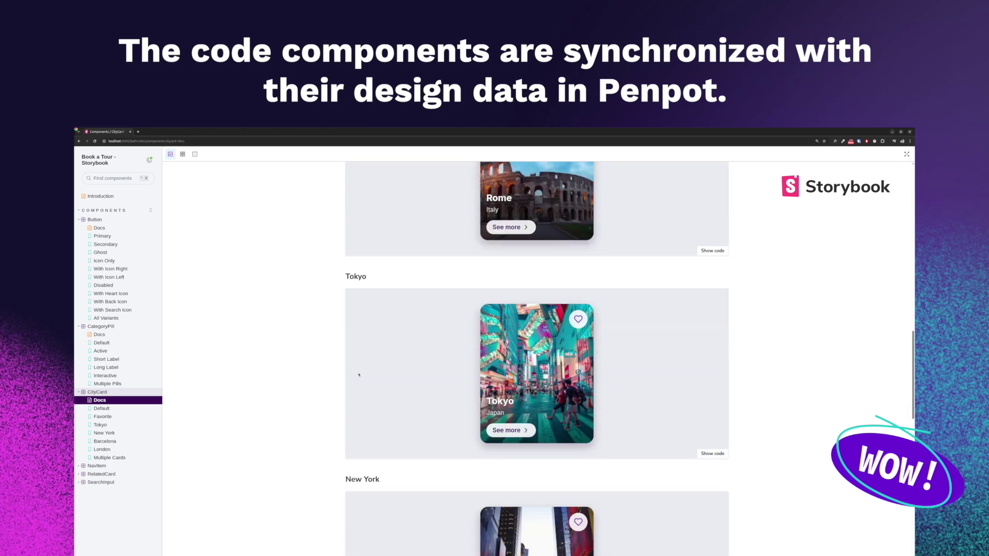
{"action": "scroll", "coordinate": [469, 455], "scroll_direction": "down", "scroll_amount": 2}
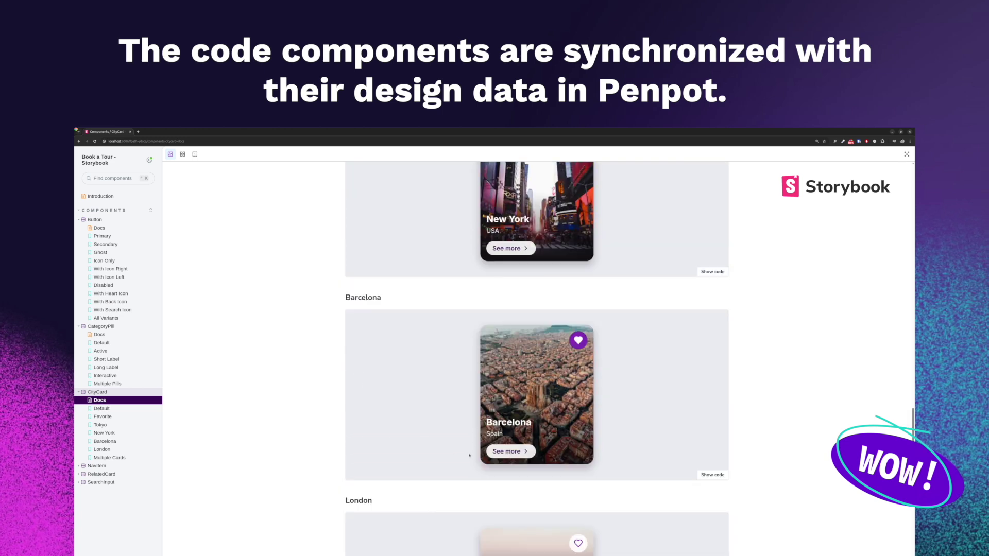
{"action": "left_click", "coordinate": [96, 466]}
Step: Open the RelatedCard docs with its Default, Colosseum Tour and Sagrada Familia stories
{"action": "scroll", "coordinate": [512, 443], "scroll_direction": "down", "scroll_amount": 11}
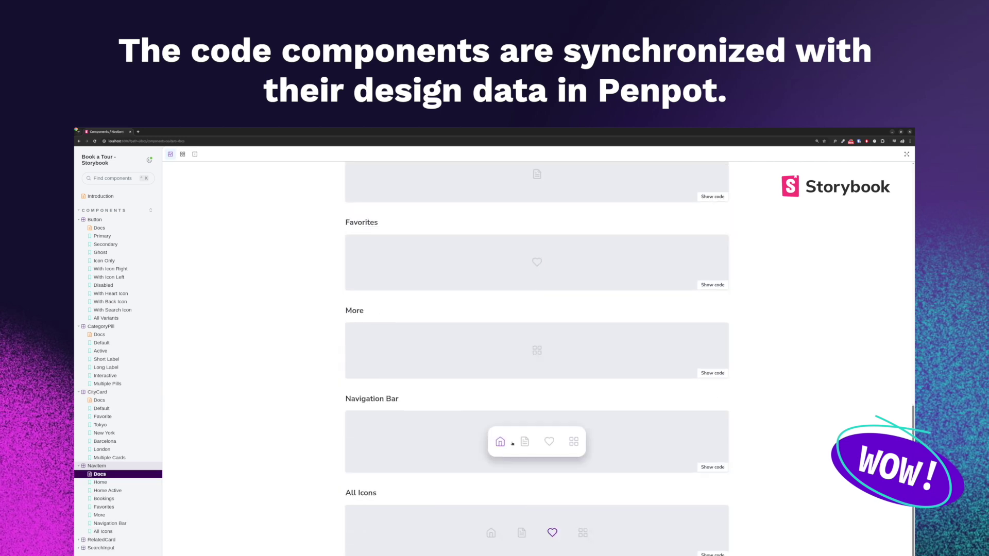
{"action": "left_click", "coordinate": [102, 540]}
{"action": "scroll", "coordinate": [537, 360], "scroll_direction": "down", "scroll_amount": 4}
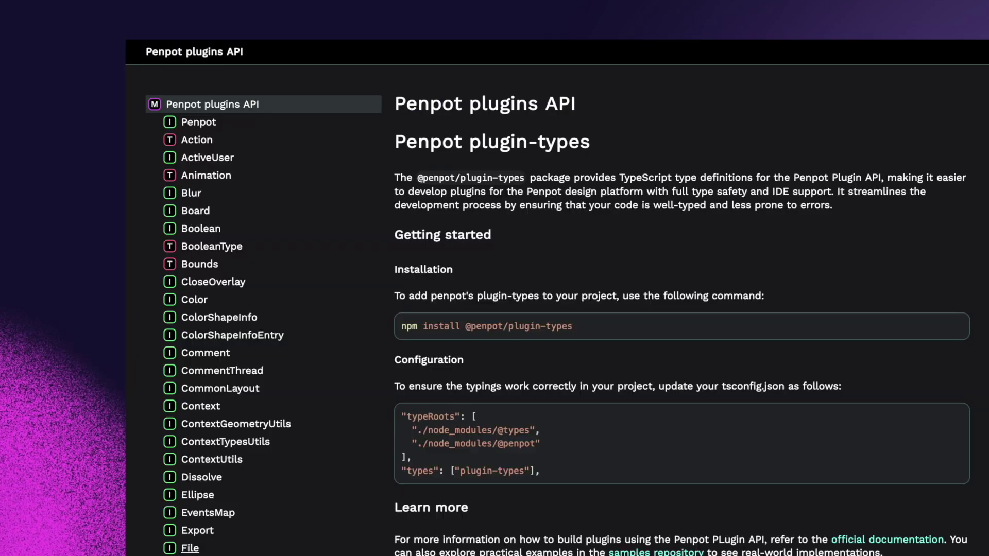
Step: Go from the File interface to ColorShapeInfoEntry, showing its property, index and shapeId fields
{"action": "left_click", "coordinate": [189, 548]}
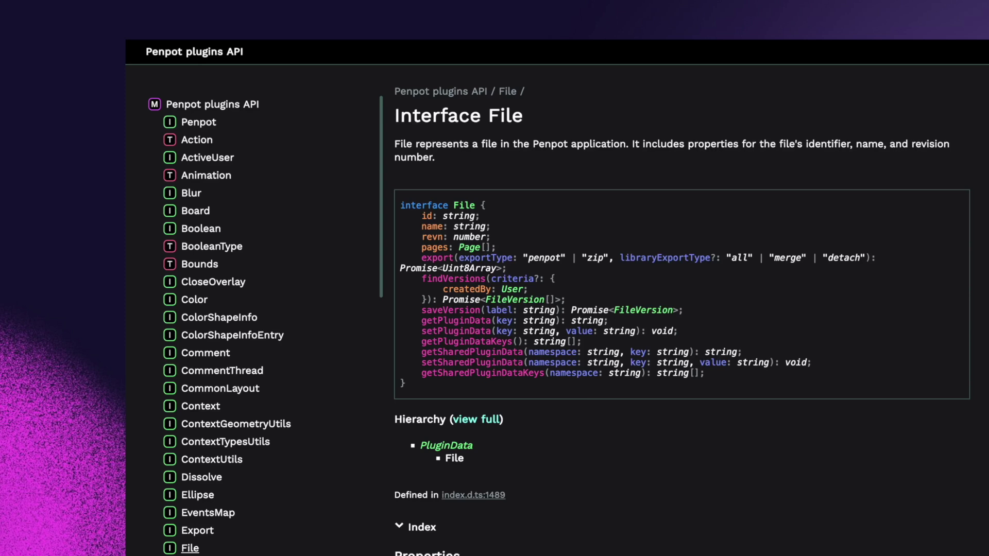
{"action": "left_click", "coordinate": [232, 336]}
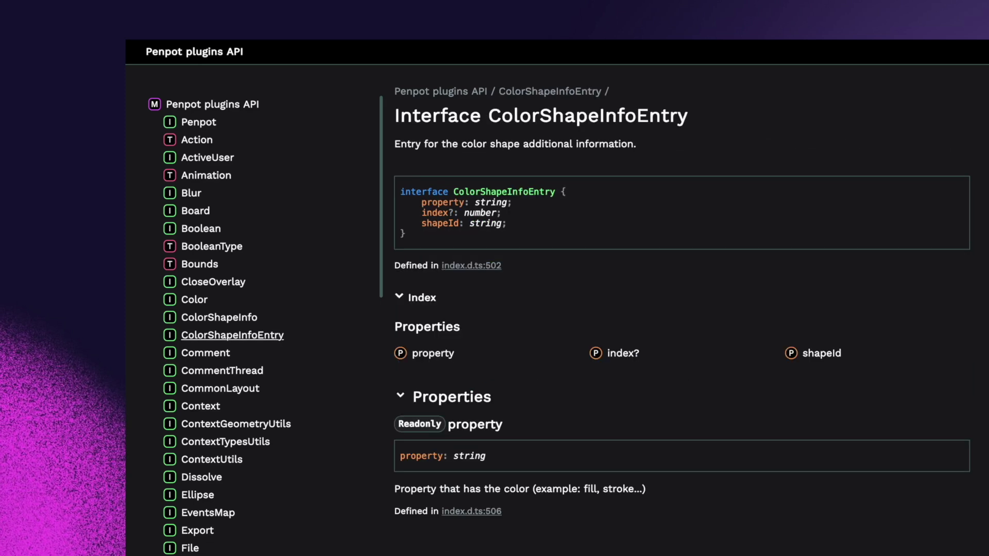